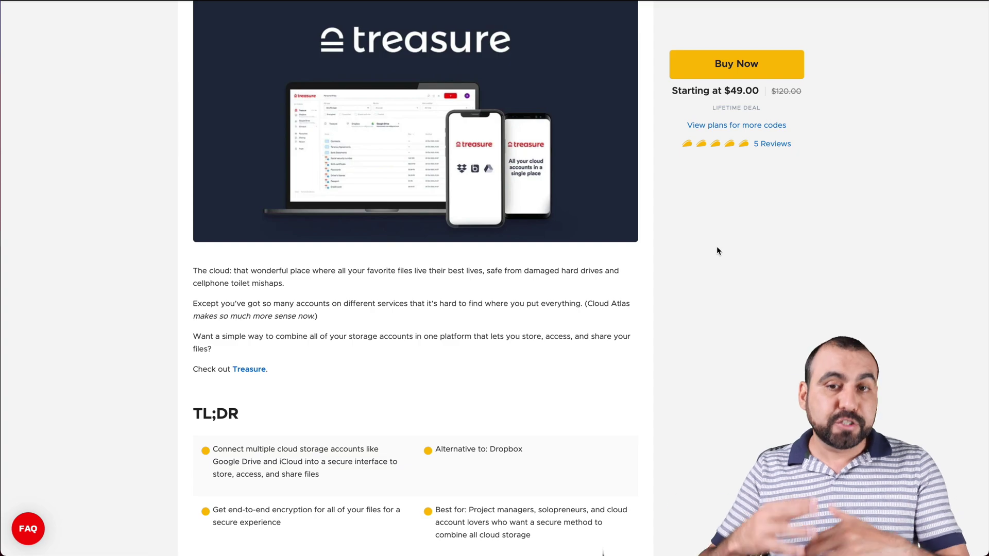
Scroll the AppSumo Treasure deal page down to its connected-accounts and end-to-end encryption section.
{"action": "scroll", "coordinate": [717, 250], "scroll_direction": "down", "scroll_amount": 15}
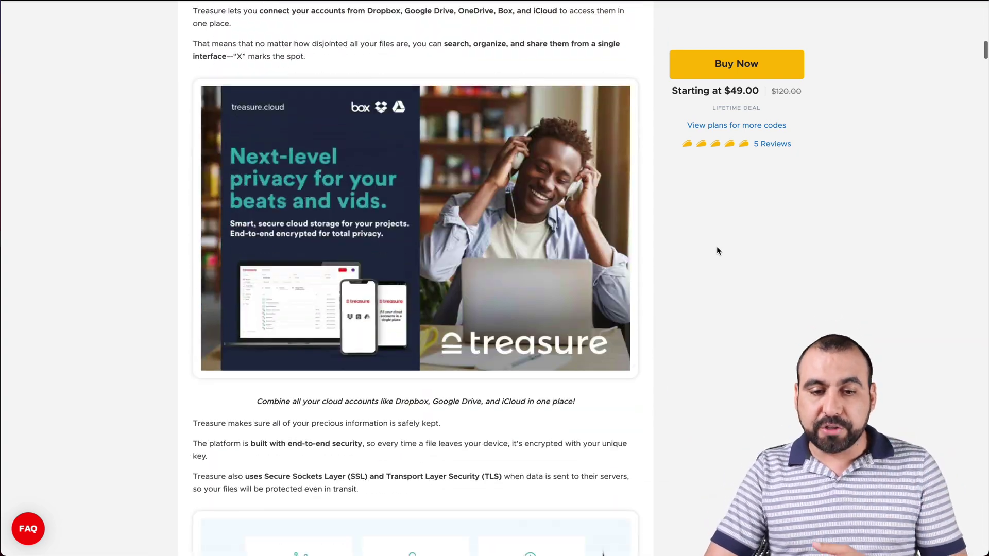
Scroll to the pricing cards and highlight the Single plan's $49.00 price and 2 GB file limit.
{"action": "scroll", "coordinate": [718, 251], "scroll_direction": "down", "scroll_amount": 20}
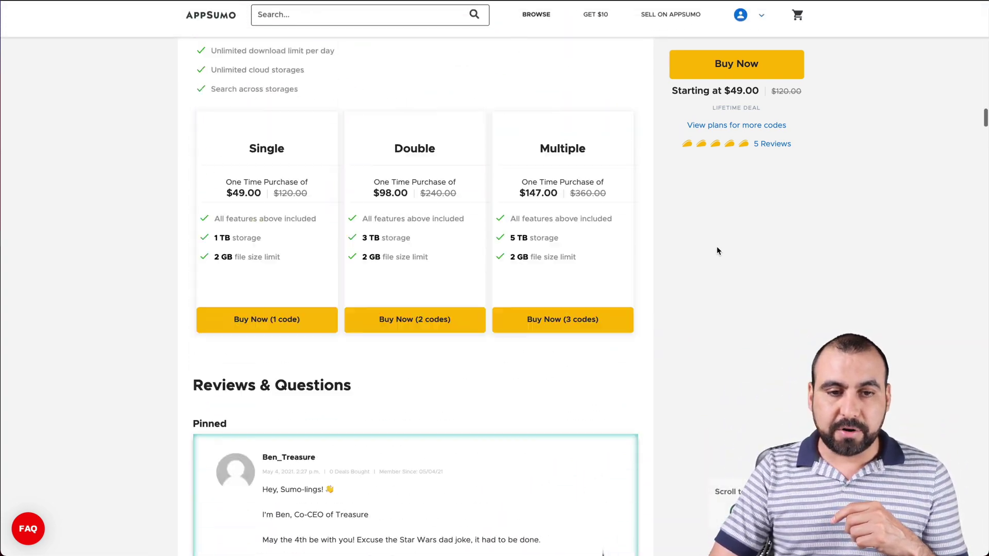
{"action": "scroll", "coordinate": [717, 250], "scroll_direction": "up", "scroll_amount": 2}
{"action": "scroll", "coordinate": [717, 249], "scroll_direction": "down", "scroll_amount": 1}
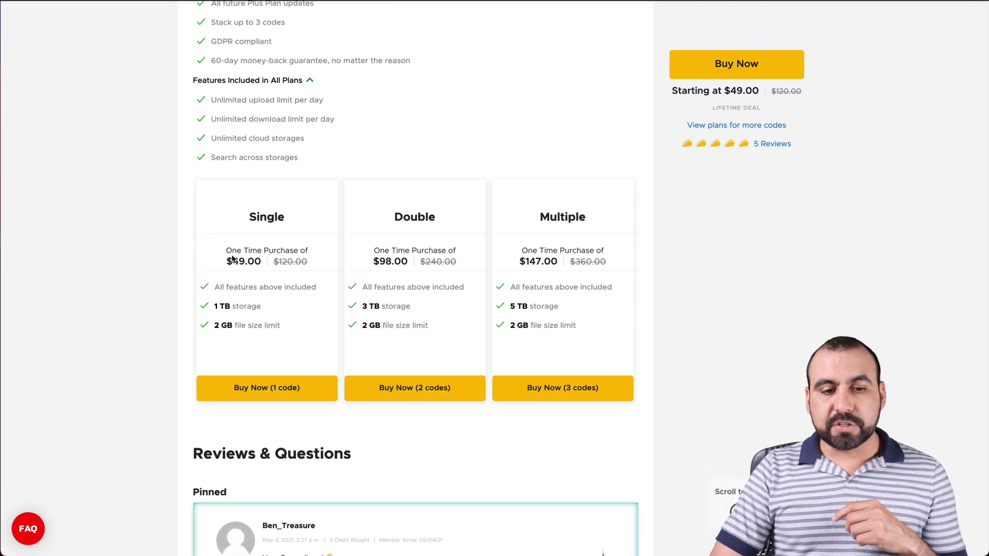
{"action": "left_click_drag", "start_coordinate": [226, 261], "coordinate": [267, 261]}
{"action": "left_click", "coordinate": [302, 286]}
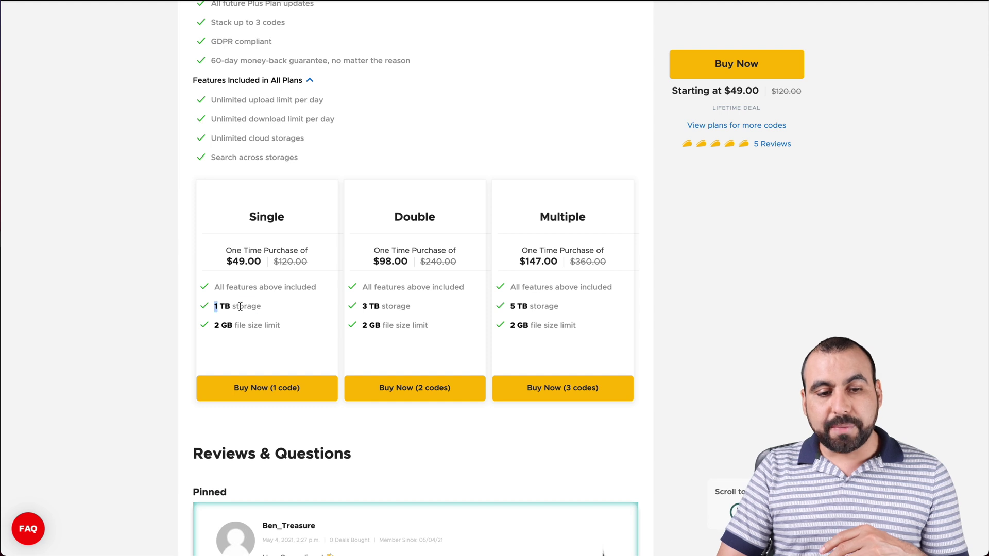
{"action": "left_click_drag", "start_coordinate": [214, 327], "coordinate": [289, 326]}
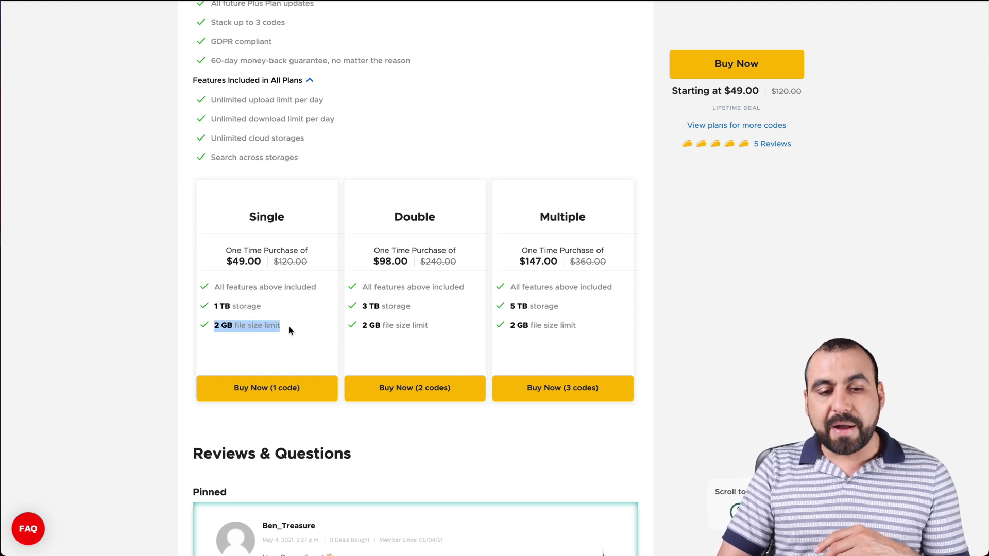
{"action": "left_click", "coordinate": [289, 332]}
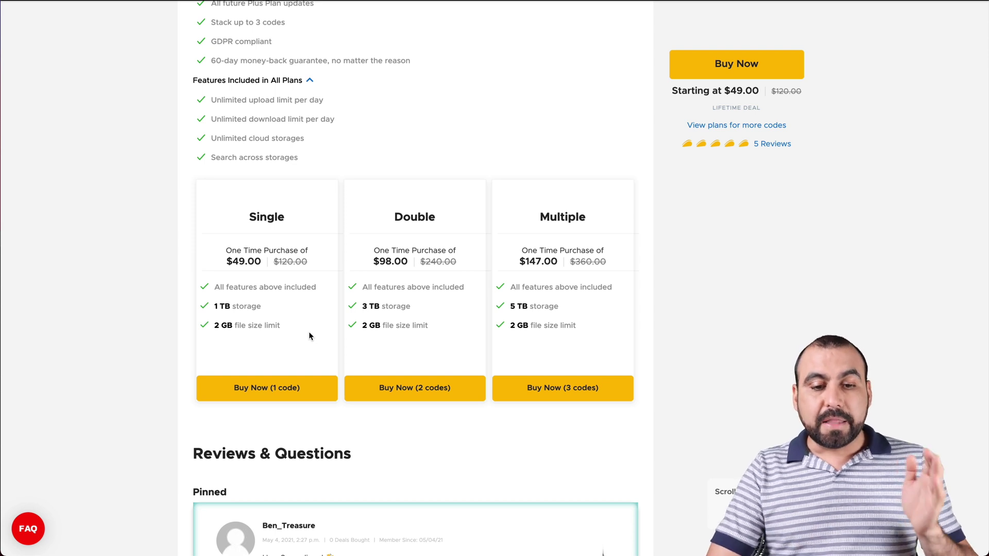
Compare the Double plan's 3 TB storage with the Multiple plan's $147.00 price.
{"action": "left_click_drag", "start_coordinate": [360, 306], "coordinate": [373, 306]}
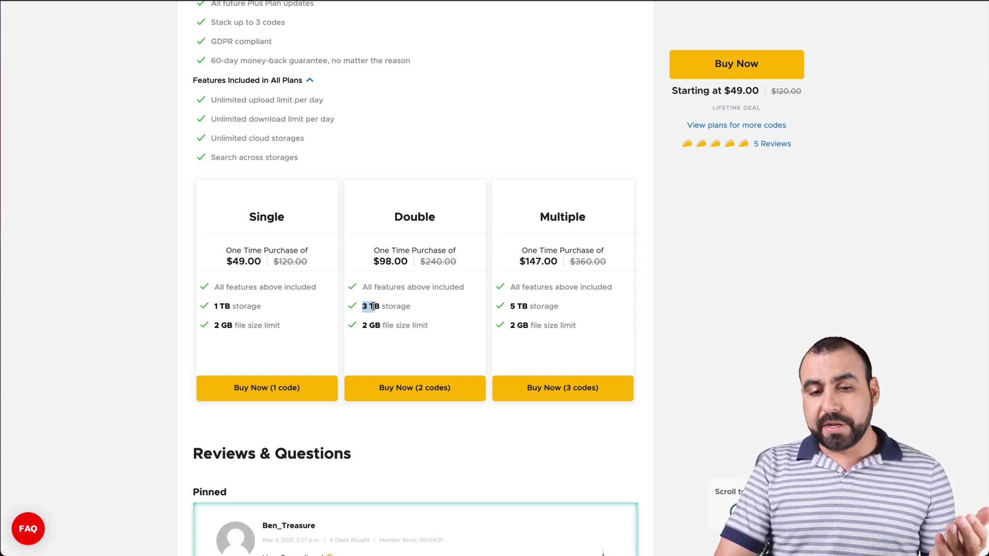
{"action": "left_click", "coordinate": [416, 309]}
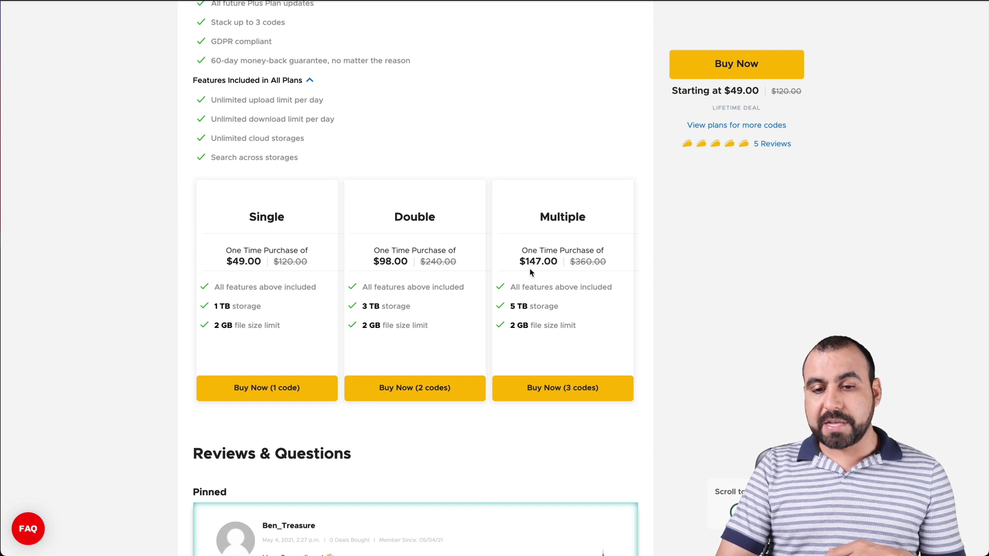
{"action": "left_click_drag", "start_coordinate": [520, 261], "coordinate": [552, 261]}
{"action": "left_click", "coordinate": [552, 262]}
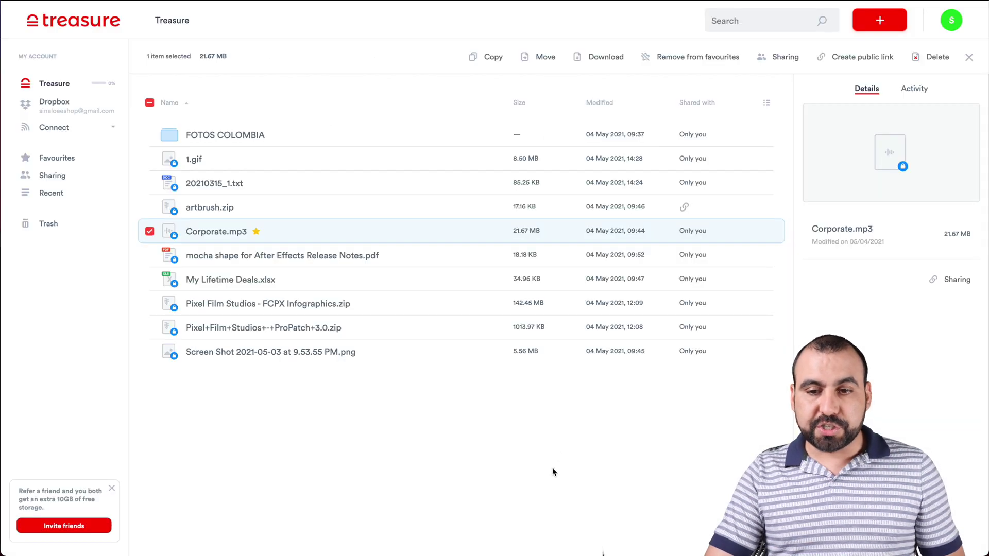
Uncheck Corporate.mp3 to close its Details panel and show all nine files plus FOTOS COLOMBIA.
{"action": "left_click", "coordinate": [150, 232]}
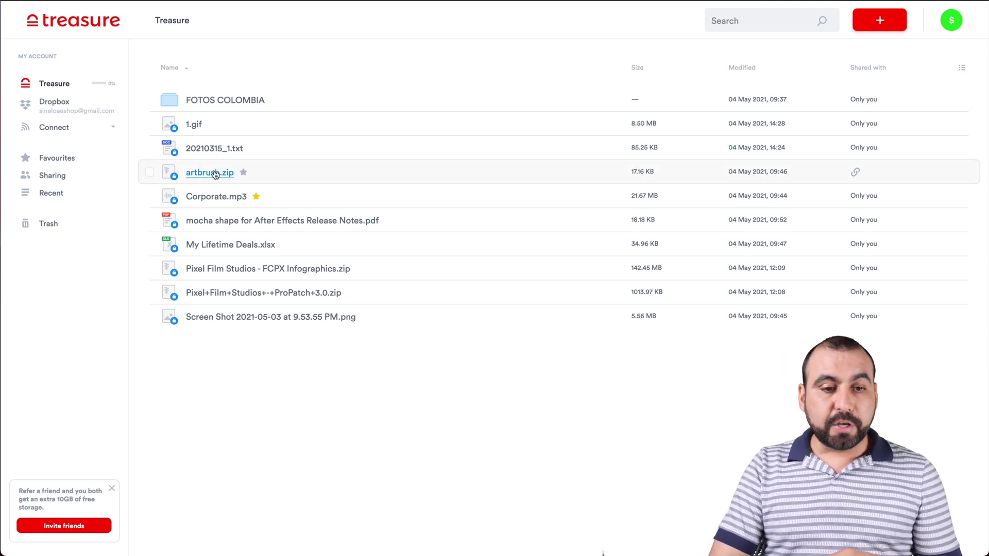
{"action": "left_click", "coordinate": [254, 132]}
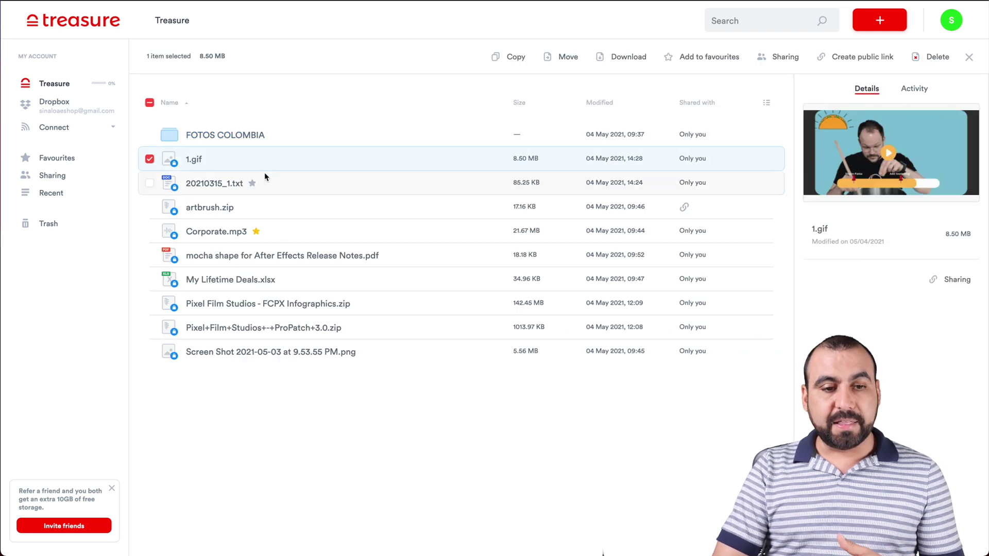
{"action": "double_click", "coordinate": [193, 160]}
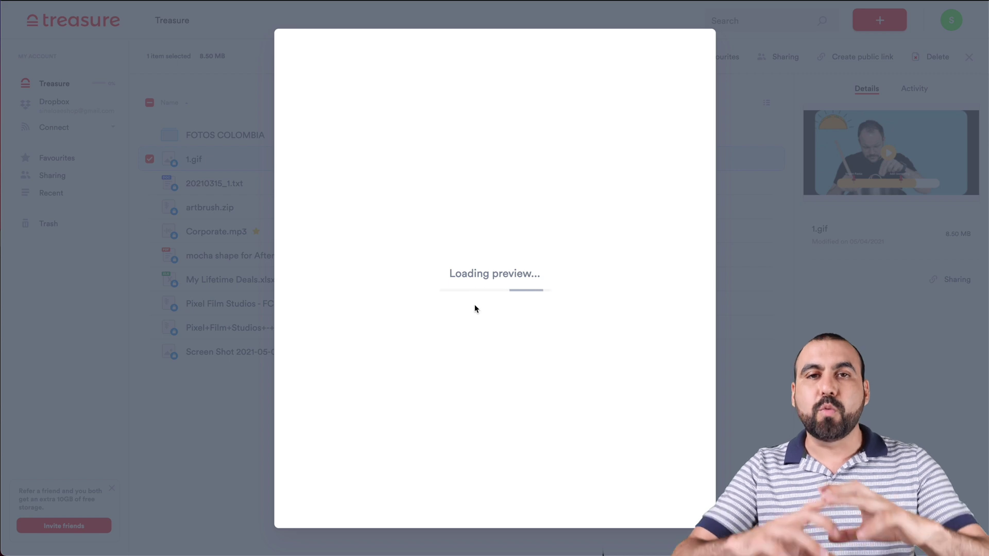
{"action": "left_click", "coordinate": [737, 327]}
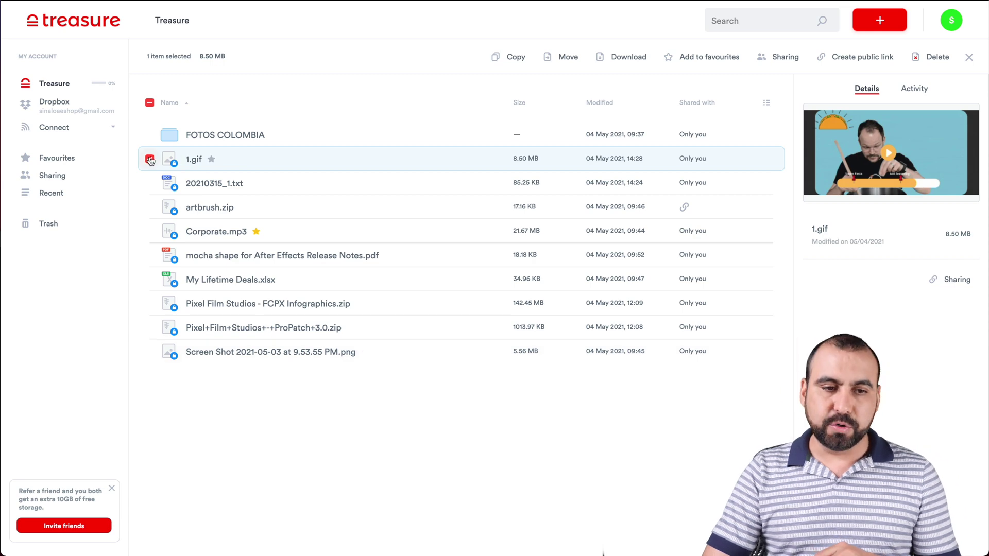
{"action": "left_click", "coordinate": [370, 402]}
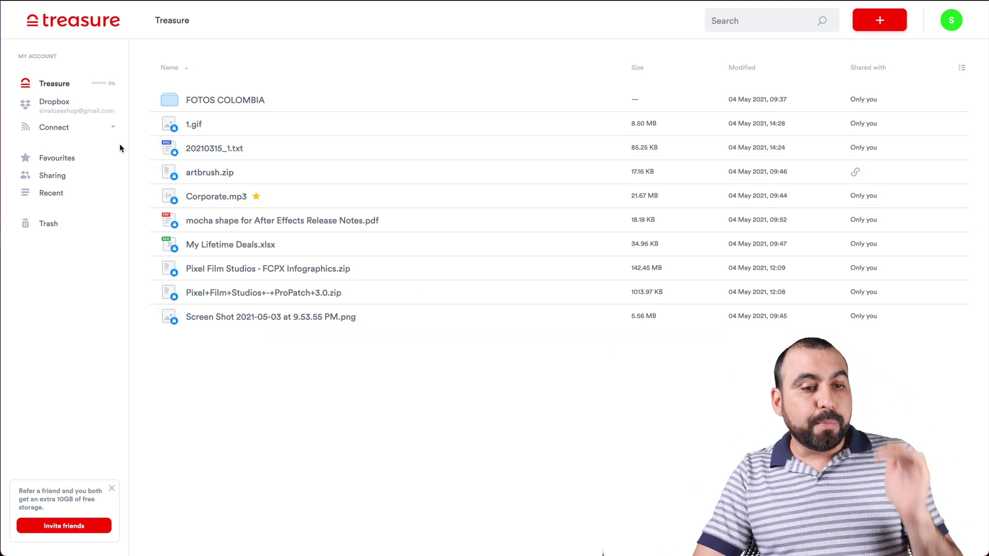
List Box, Dropbox, Google Drive and OneDrive under Connect, view the Dropbox files, then return to Treasure.
{"action": "left_click", "coordinate": [102, 132]}
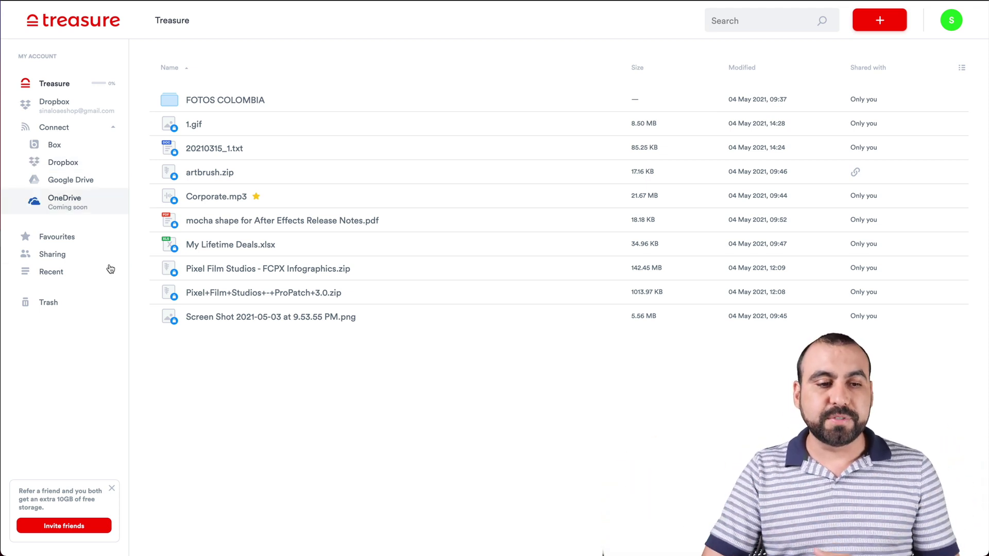
{"action": "left_click", "coordinate": [69, 115]}
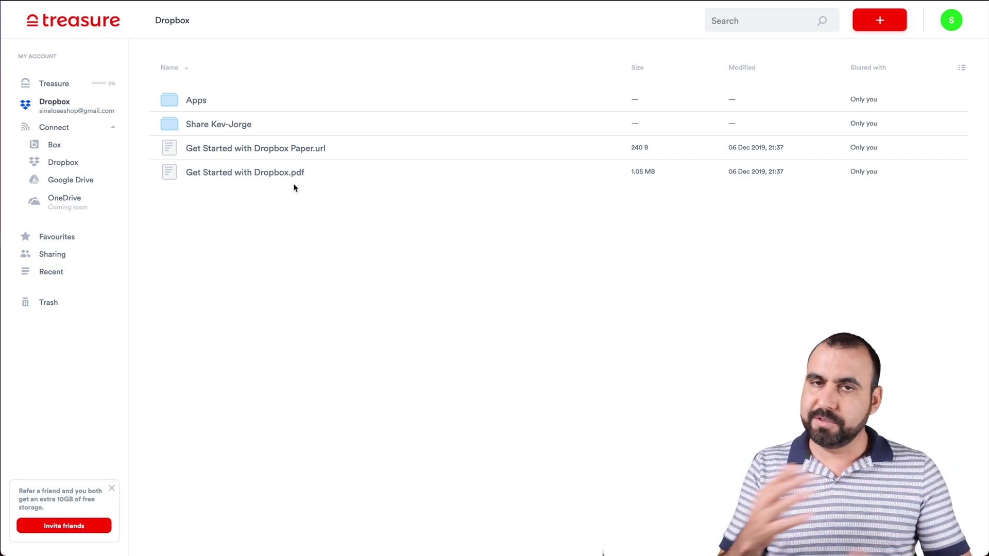
{"action": "left_click", "coordinate": [70, 85]}
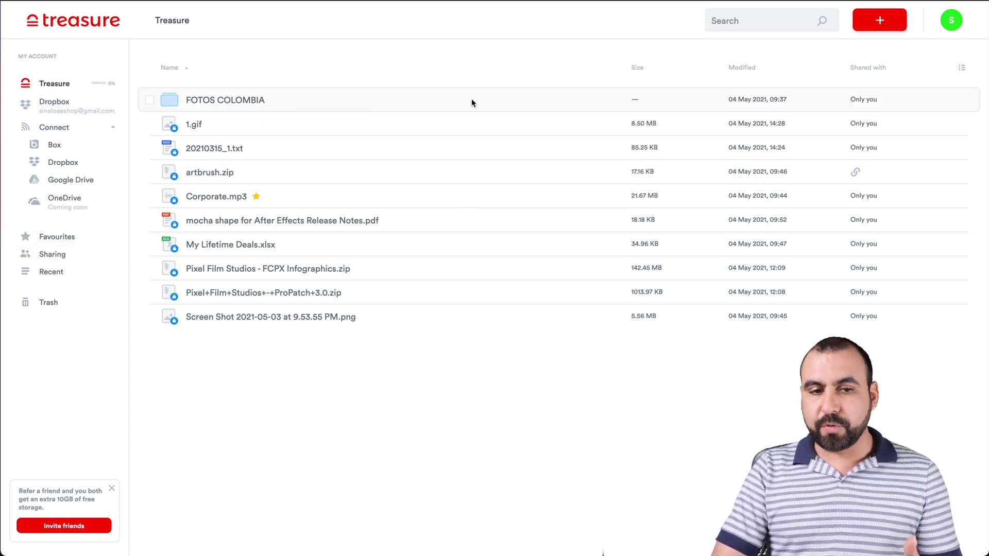
Select 1.gif and look at its e-mail sharing options without sharing it.
{"action": "left_click", "coordinate": [354, 129]}
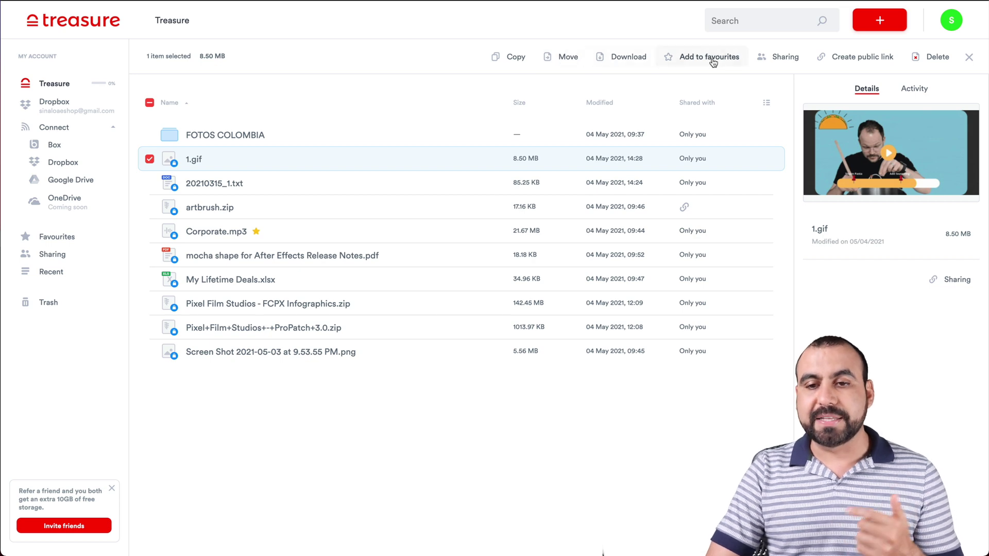
{"action": "left_click", "coordinate": [777, 57]}
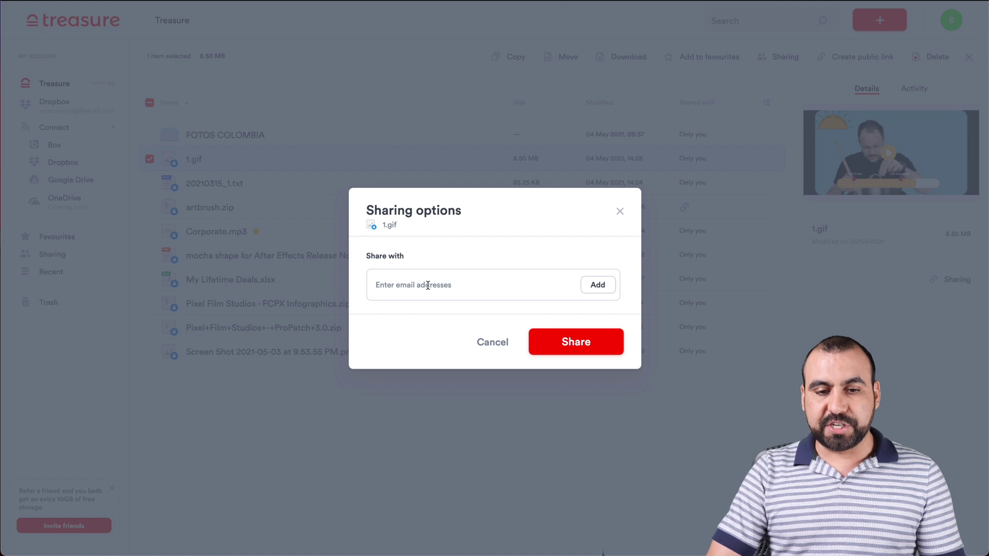
{"action": "left_click", "coordinate": [617, 218]}
Turn on a password-protected public link for 1.gif, inspect the password, then turn it off.
{"action": "left_click", "coordinate": [842, 57]}
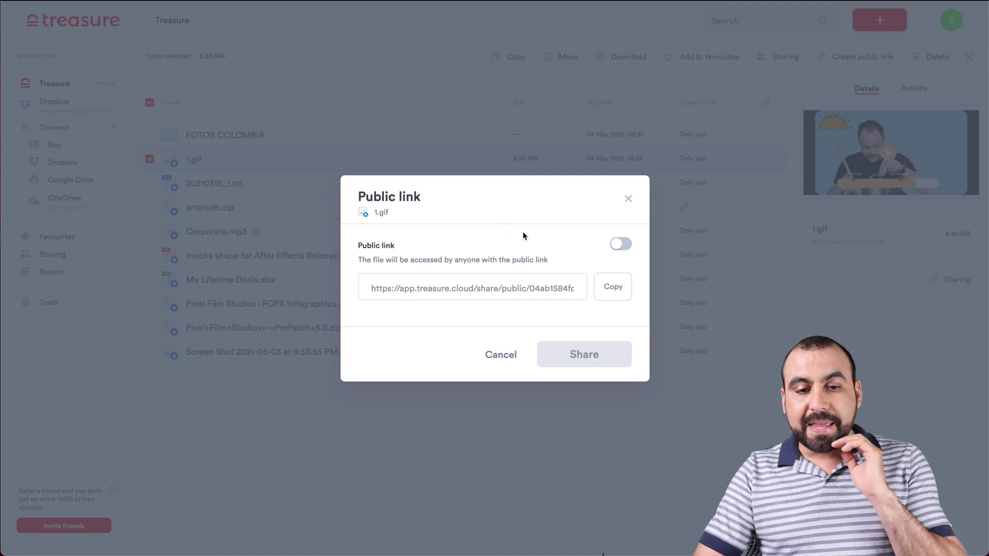
{"action": "left_click", "coordinate": [622, 248]}
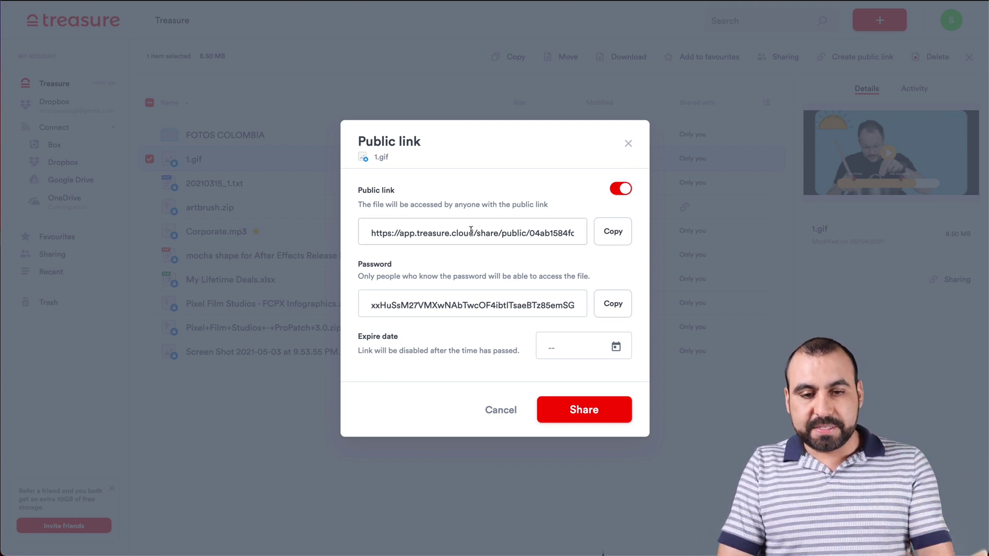
{"action": "left_click", "coordinate": [472, 294]}
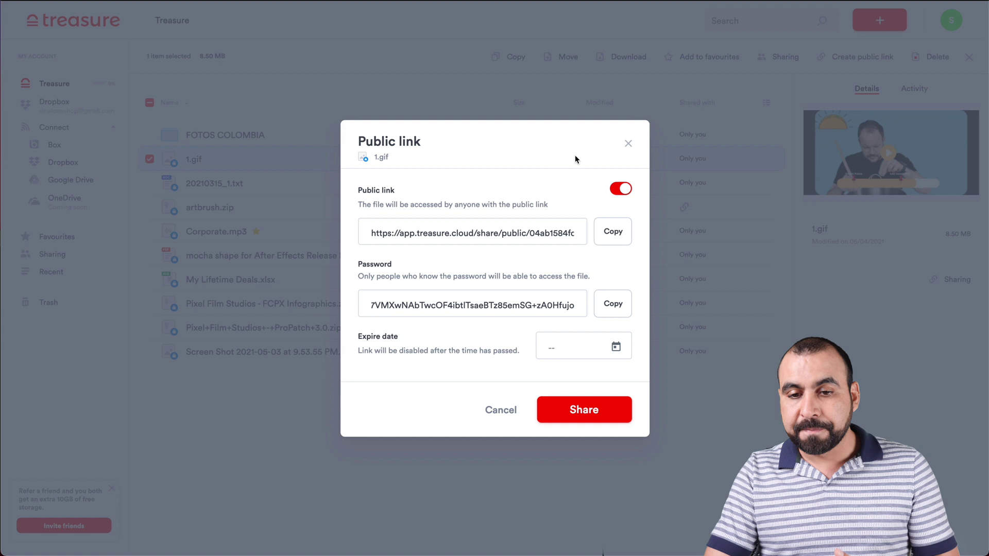
{"action": "left_click", "coordinate": [617, 190]}
{"action": "left_click", "coordinate": [625, 198]}
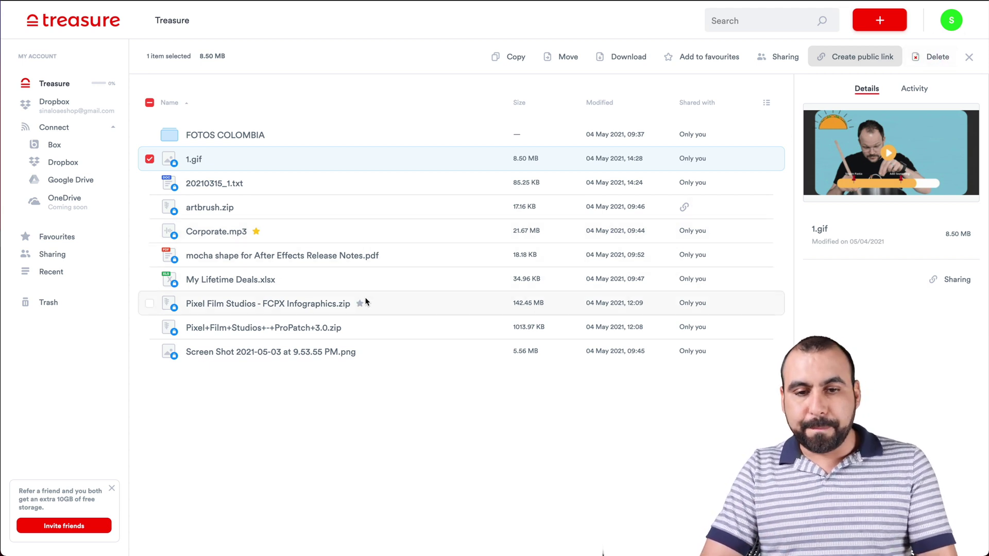
Glance at the add files or folders menu, then open the FOTOS COLOMBIA folder.
{"action": "left_click", "coordinate": [885, 20]}
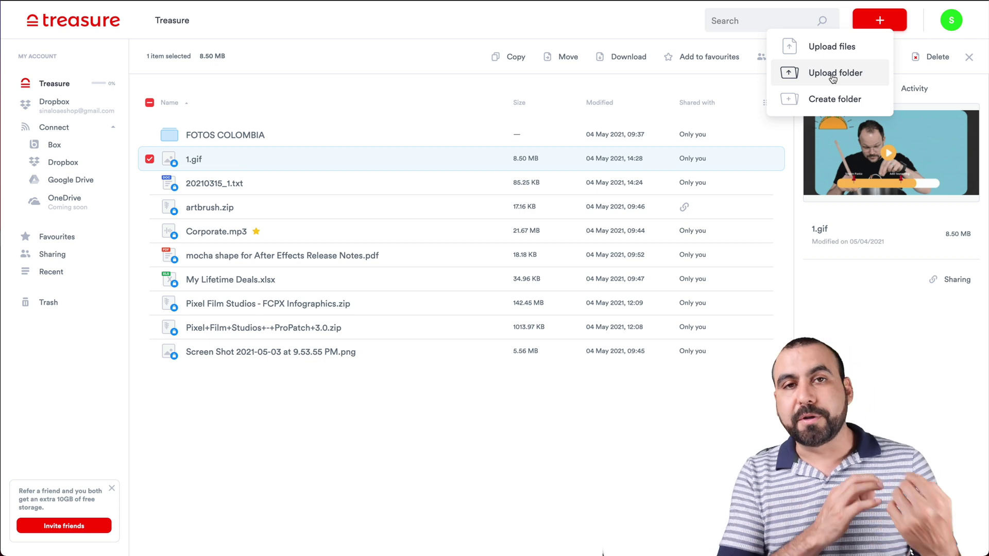
{"action": "left_click", "coordinate": [200, 138]}
{"action": "left_click", "coordinate": [251, 135]}
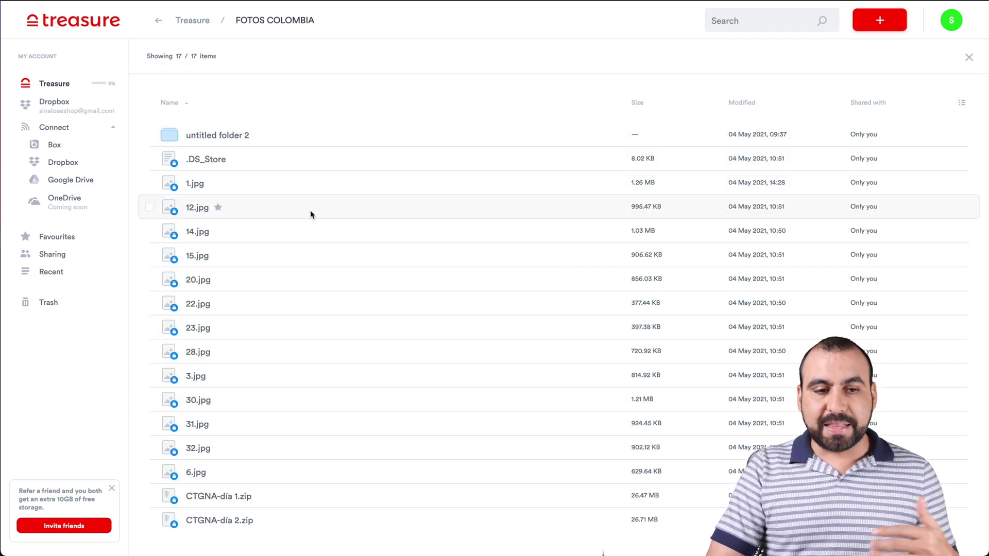
Preview photos 12.jpg, 14.jpg, 22.jpg and 28.jpg, then return to the main Treasure folder.
{"action": "left_click", "coordinate": [315, 209]}
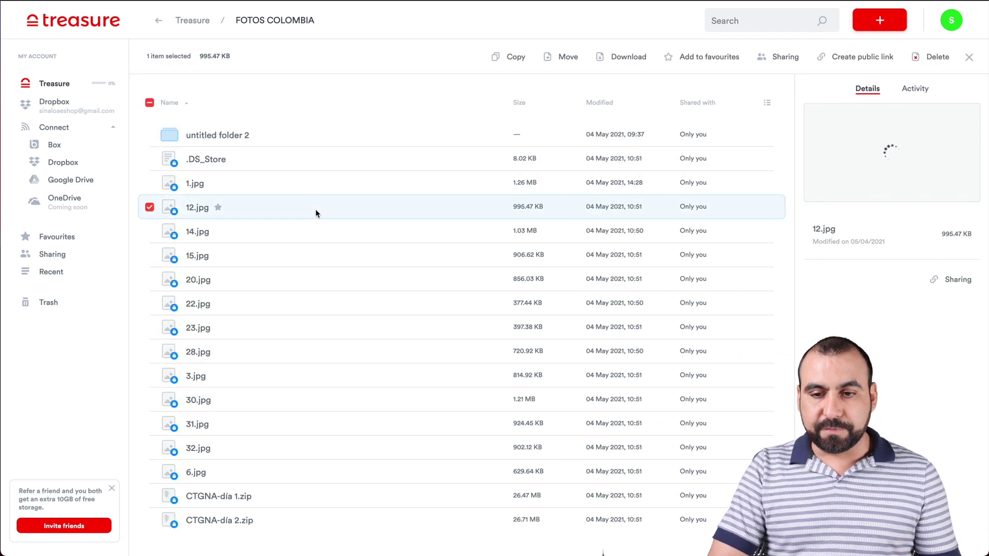
{"action": "left_click", "coordinate": [322, 239]}
{"action": "left_click", "coordinate": [327, 294]}
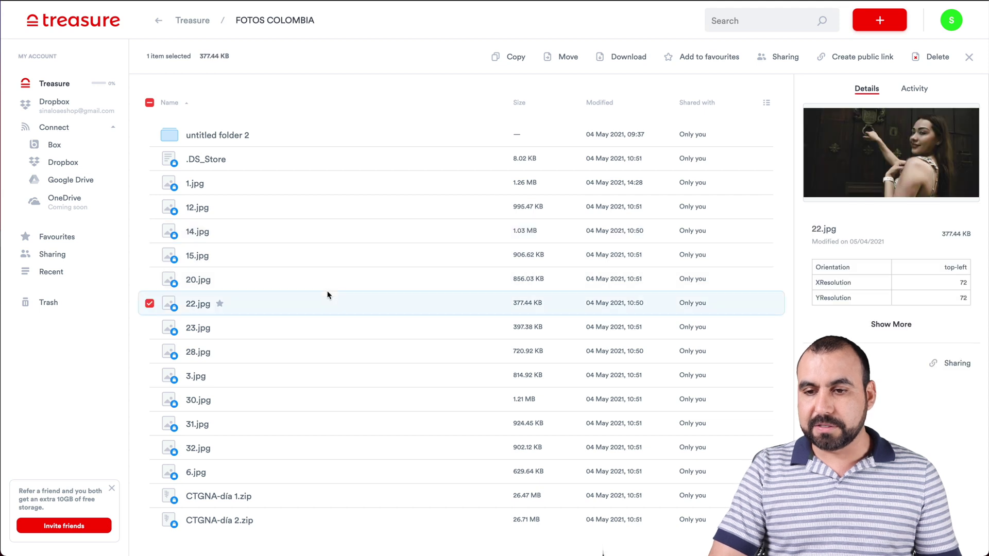
{"action": "left_click", "coordinate": [326, 309]}
{"action": "left_click", "coordinate": [328, 314]}
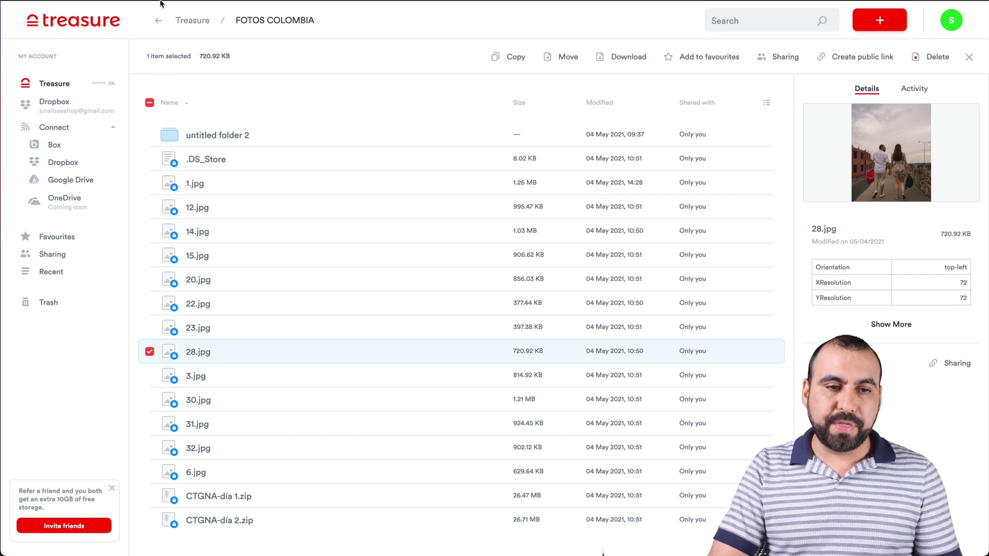
{"action": "left_click", "coordinate": [158, 21]}
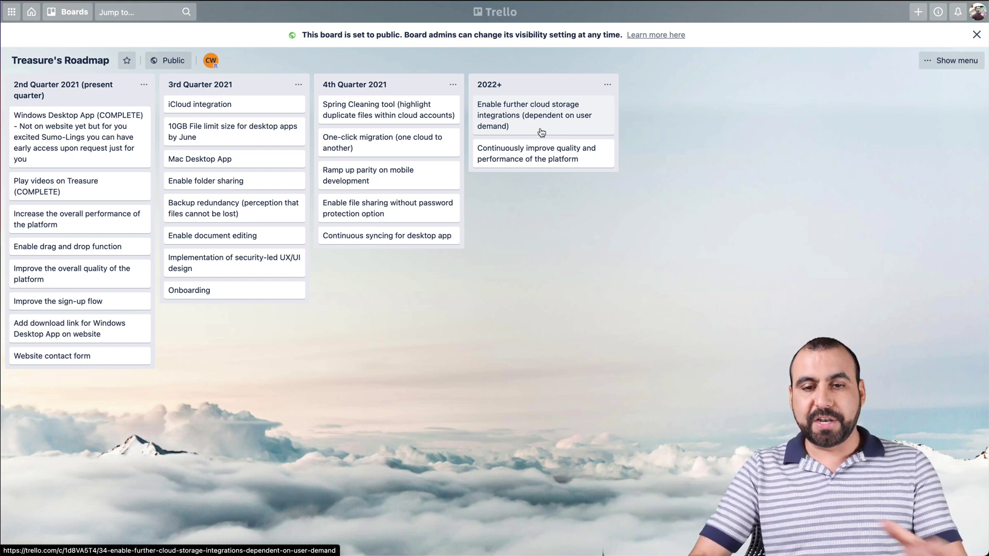
After reviewing the Trello roadmap from 2nd Quarter 2021 to 2022+, return to AppSumo's pricing plans.
{"action": "left_click", "coordinate": [382, 1]}
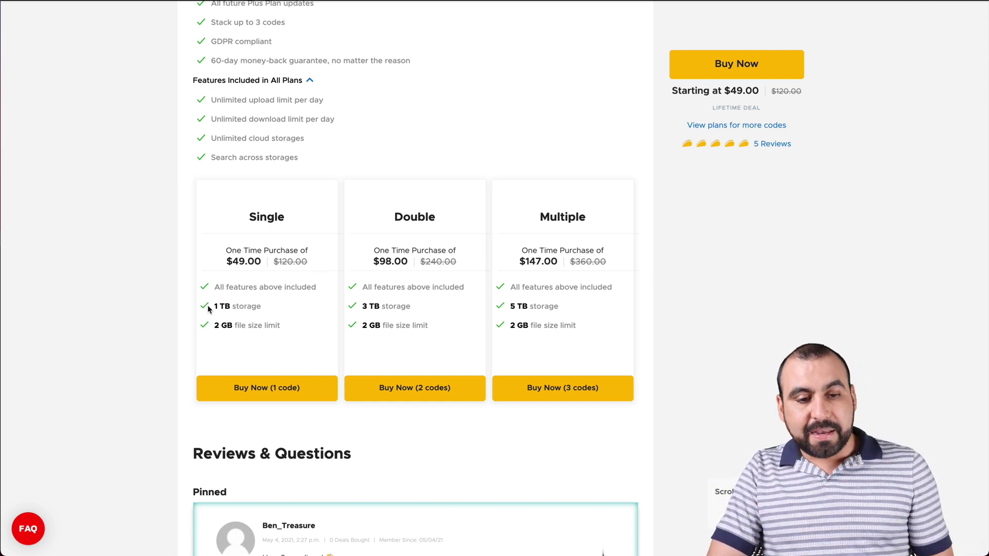
{"action": "left_click_drag", "start_coordinate": [211, 309], "coordinate": [258, 308]}
{"action": "left_click", "coordinate": [279, 310]}
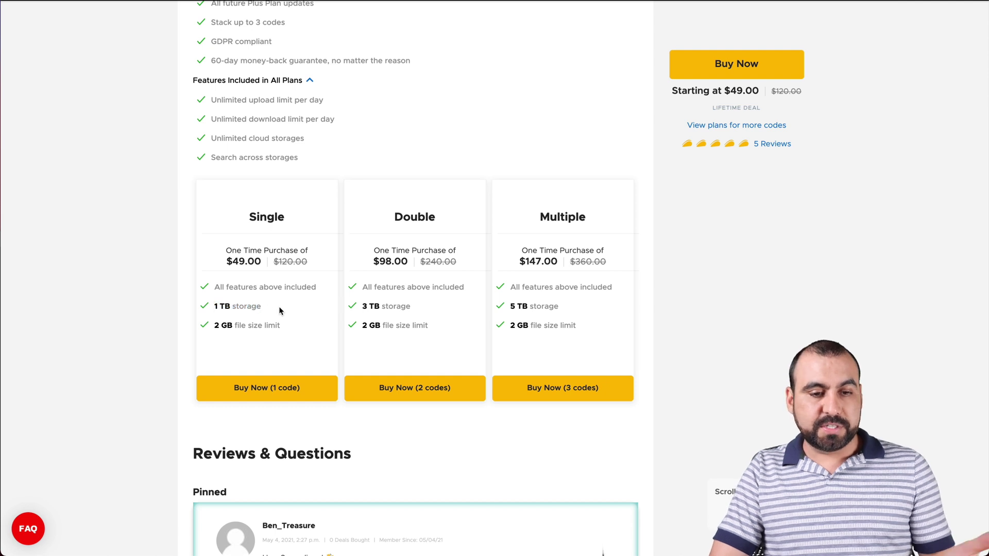